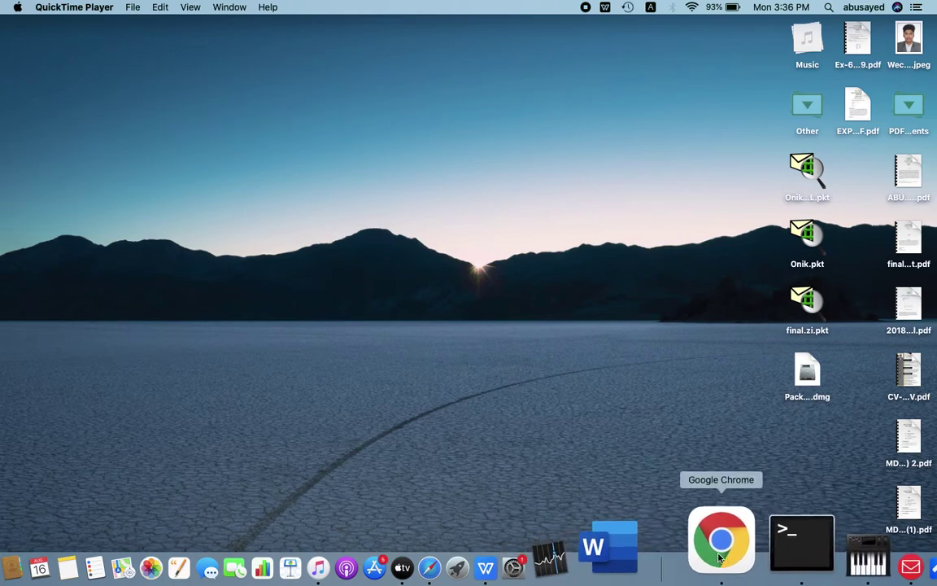
Close the stray Packet Tracer tab and relaunch Chrome with the chosen profile
click(723, 559)
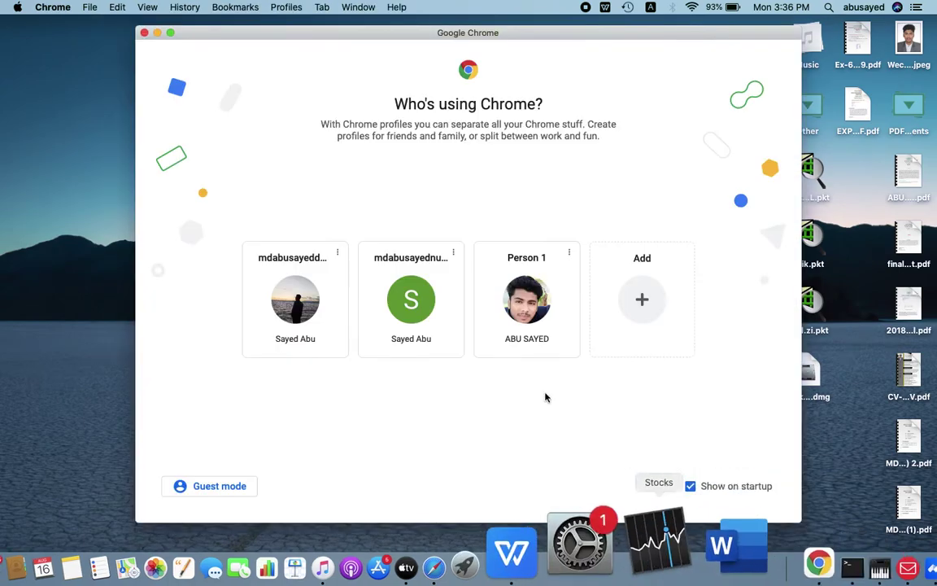
click(523, 303)
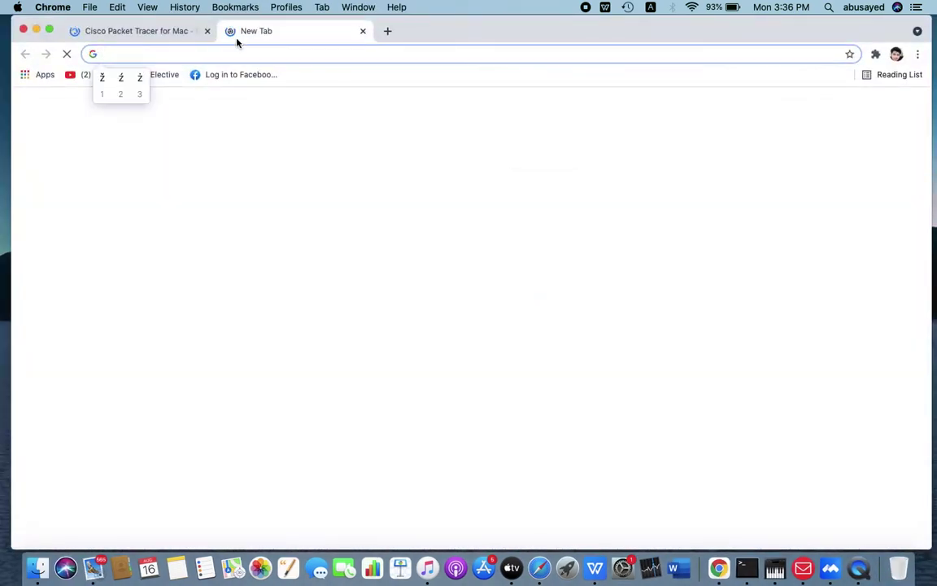
click(184, 54)
click(206, 30)
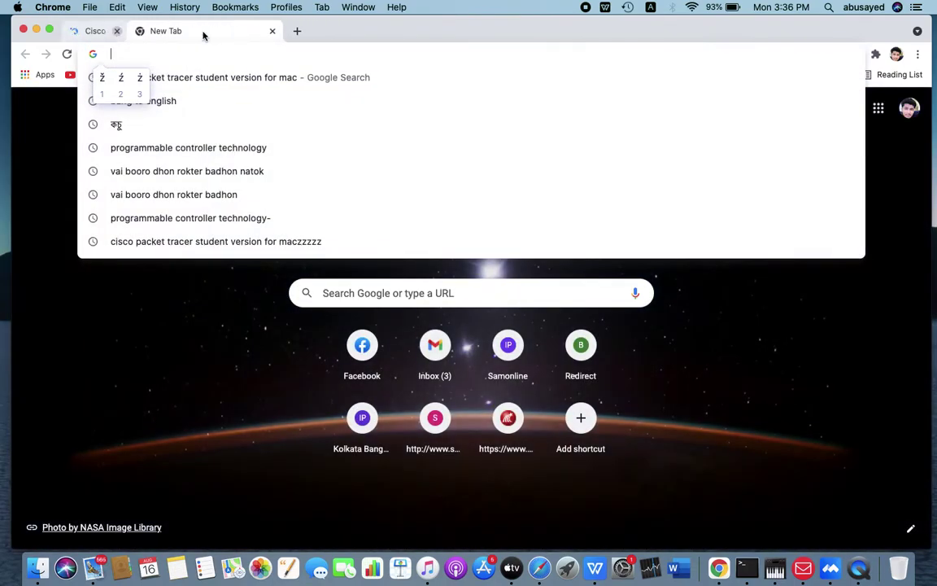
click(203, 33)
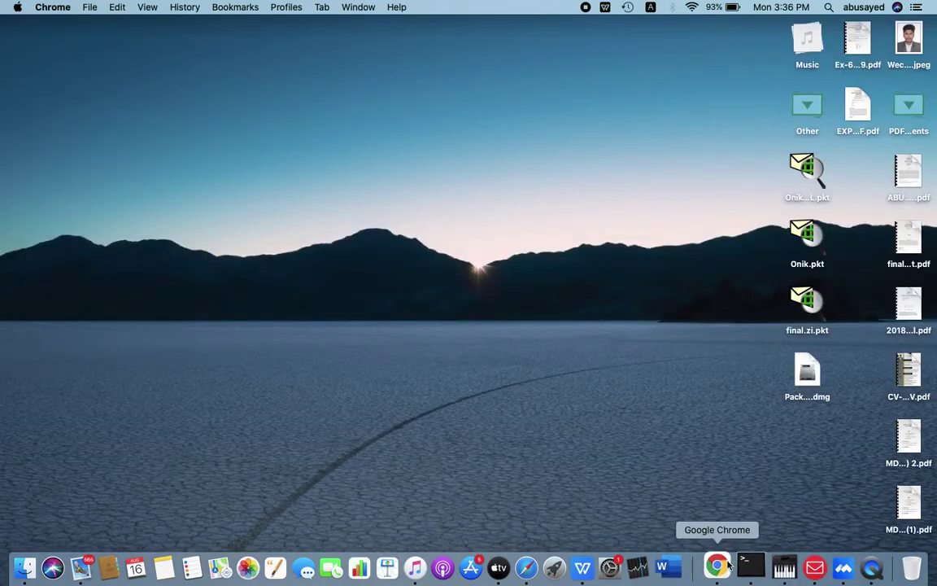
click(719, 568)
click(544, 306)
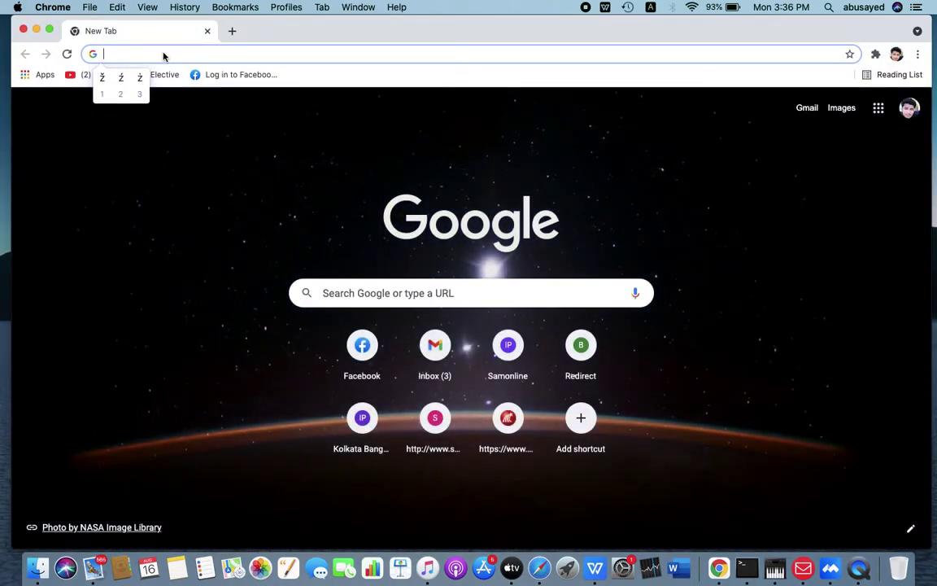
Google 'cisco packet tracer student version for mac' and pick the FileHorse result
right_click(163, 56)
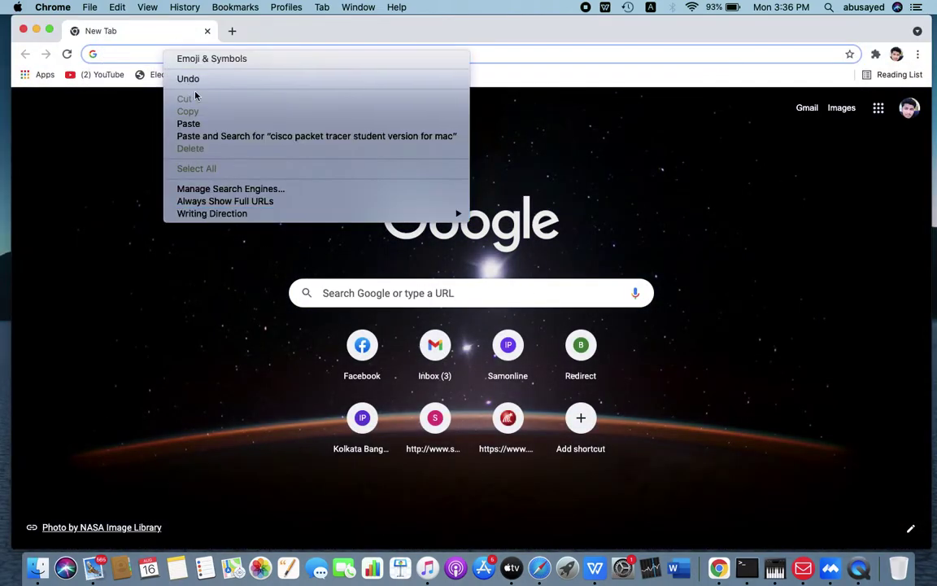
click(190, 124)
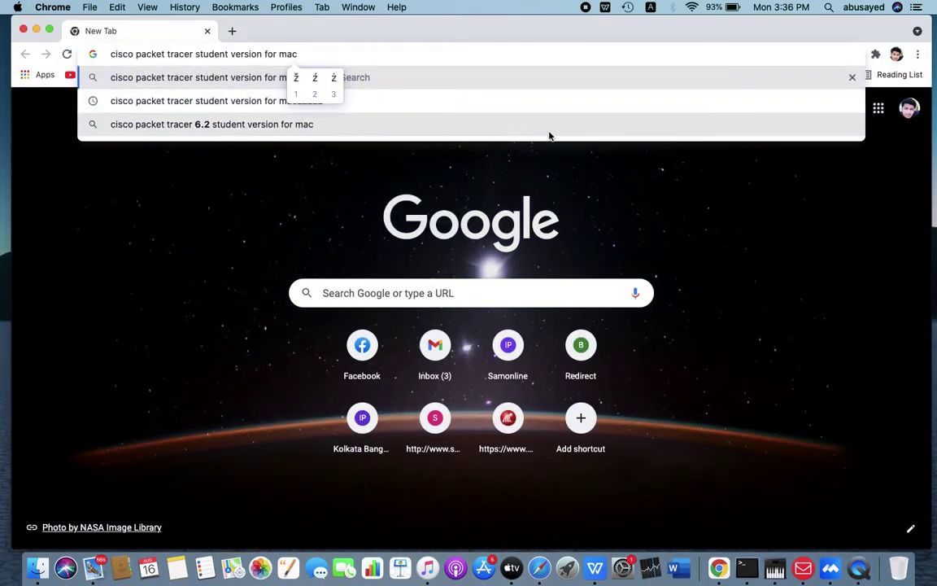
key(Return)
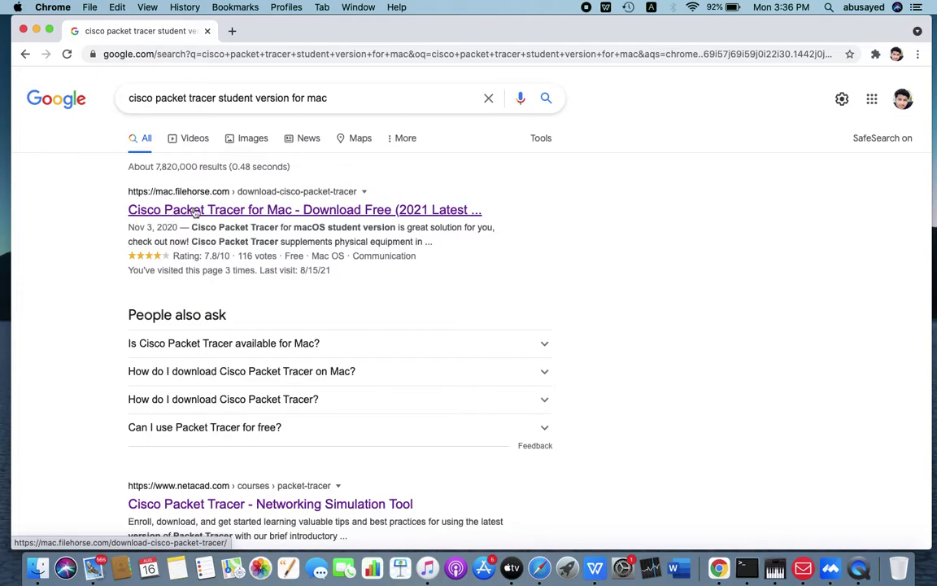
click(259, 205)
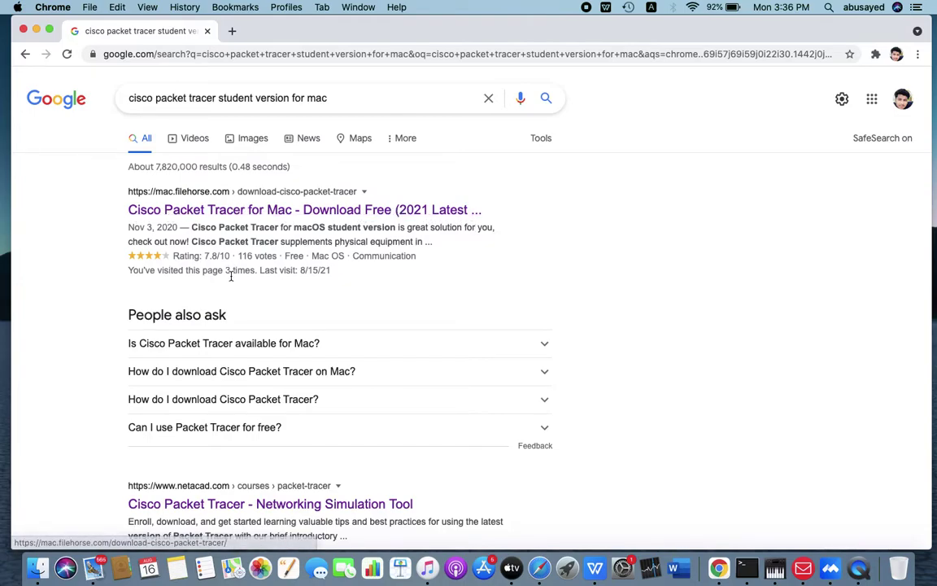
View FileHorse's Cisco Packet Tracer for Mac page and its Old Versions list, then go to Free Download
click(308, 213)
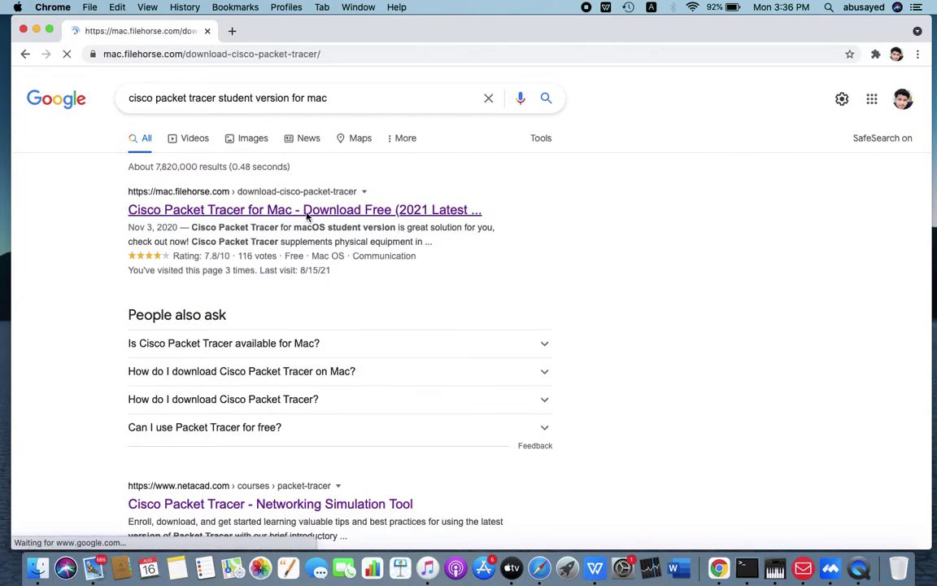
scroll(498, 246, down, 3)
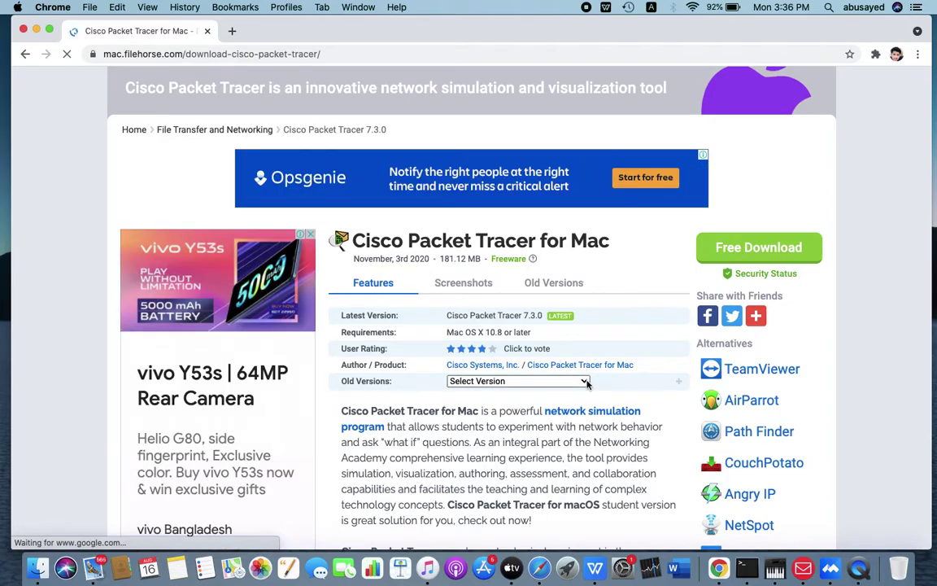
click(586, 382)
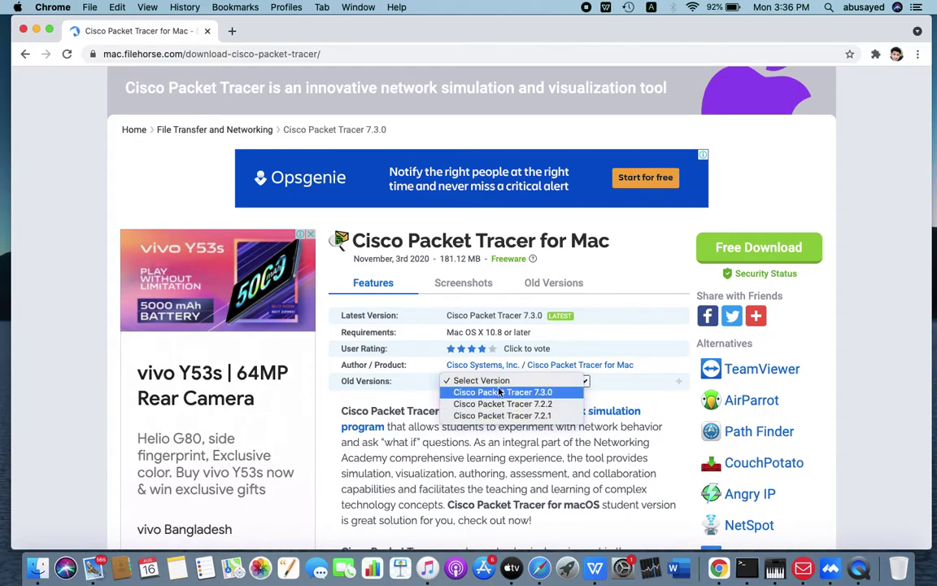
click(595, 385)
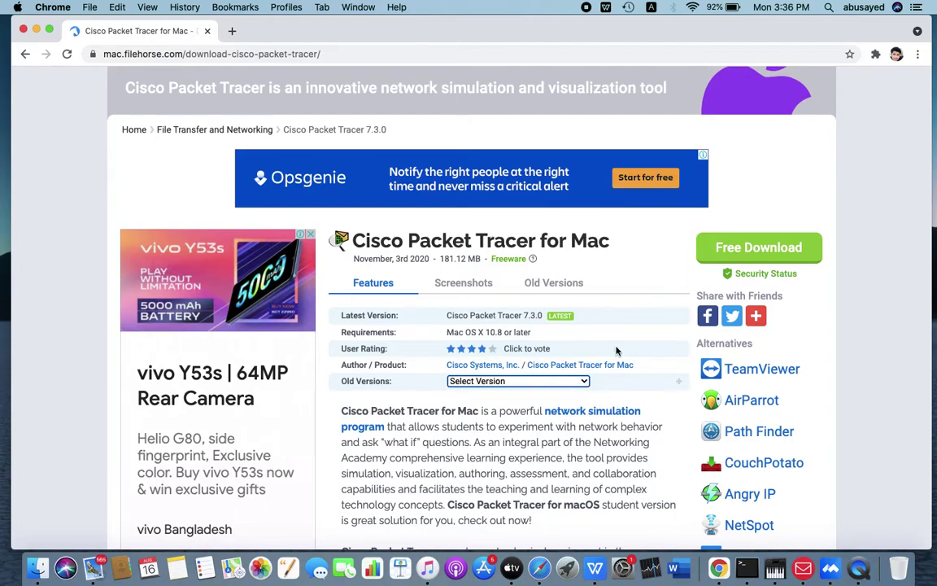
scroll(616, 351, down, 2)
scroll(615, 351, up, 2)
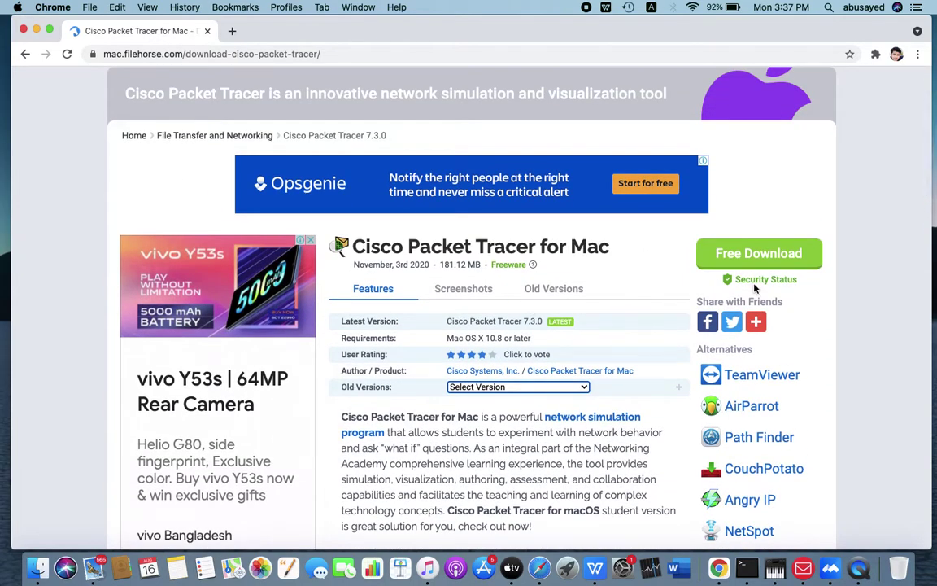
click(742, 250)
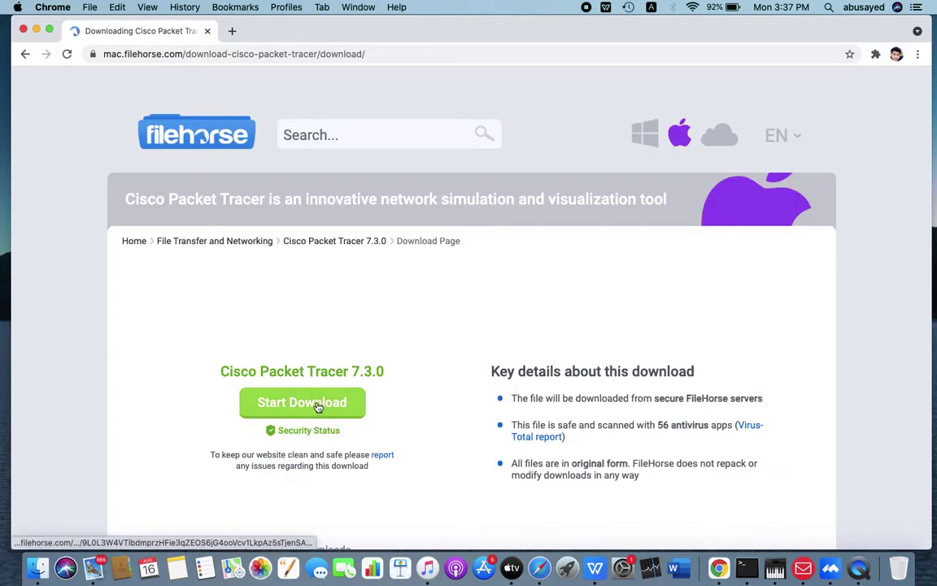
Start downloading PacketTracer730_mac.dmg, then pause it from Chrome's download bar
scroll(382, 456, down, 3)
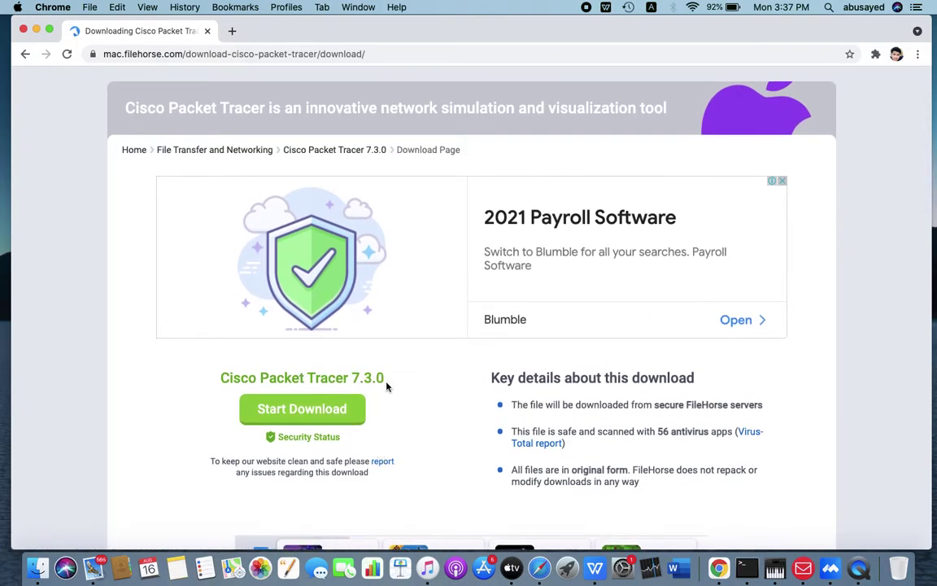
click(306, 412)
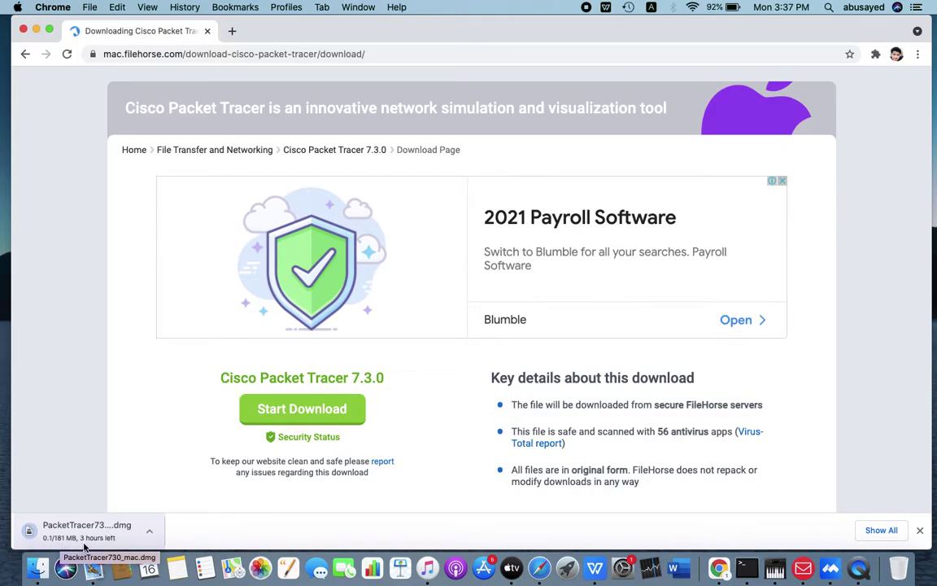
click(149, 534)
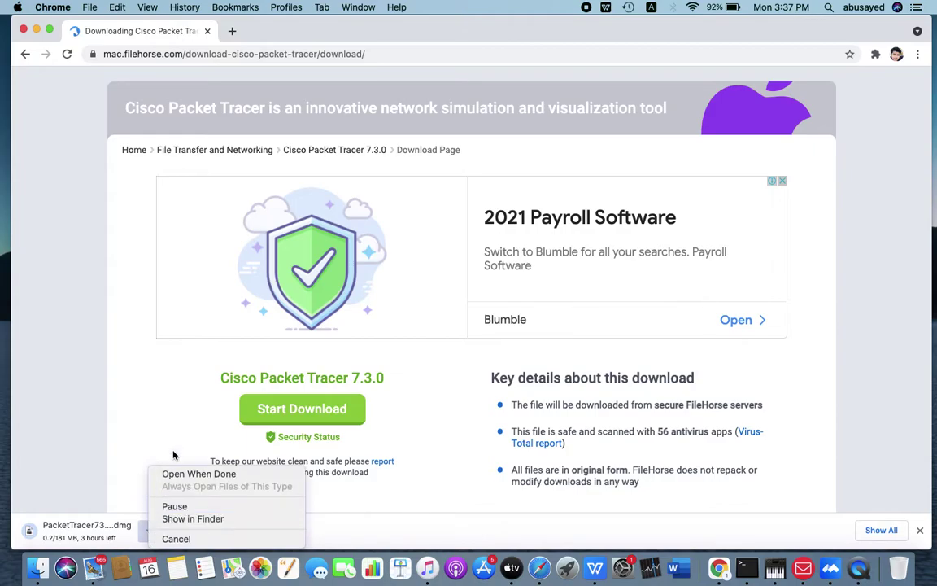
click(174, 506)
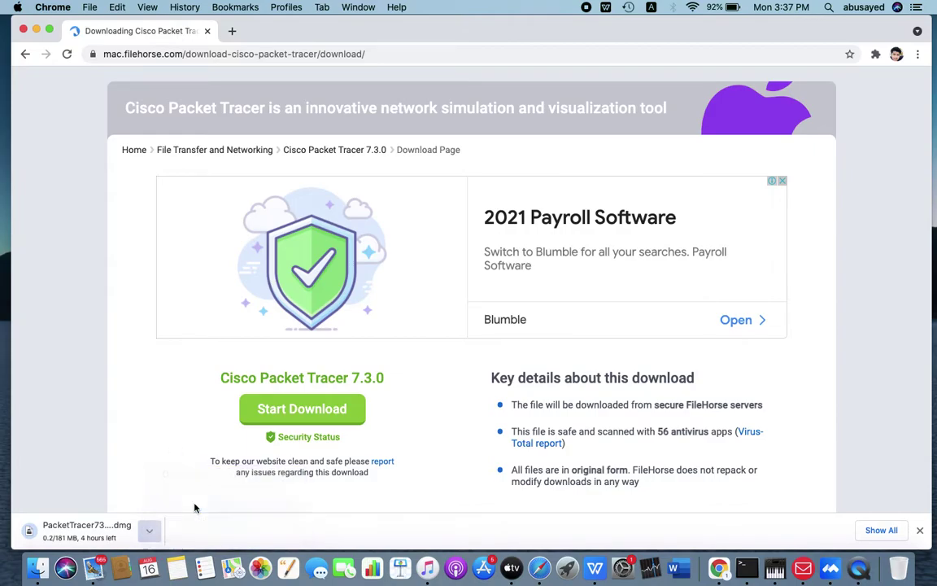
Close Chrome, launch Cisco Packet Tracer from Launchpad and continue as a guest
click(24, 30)
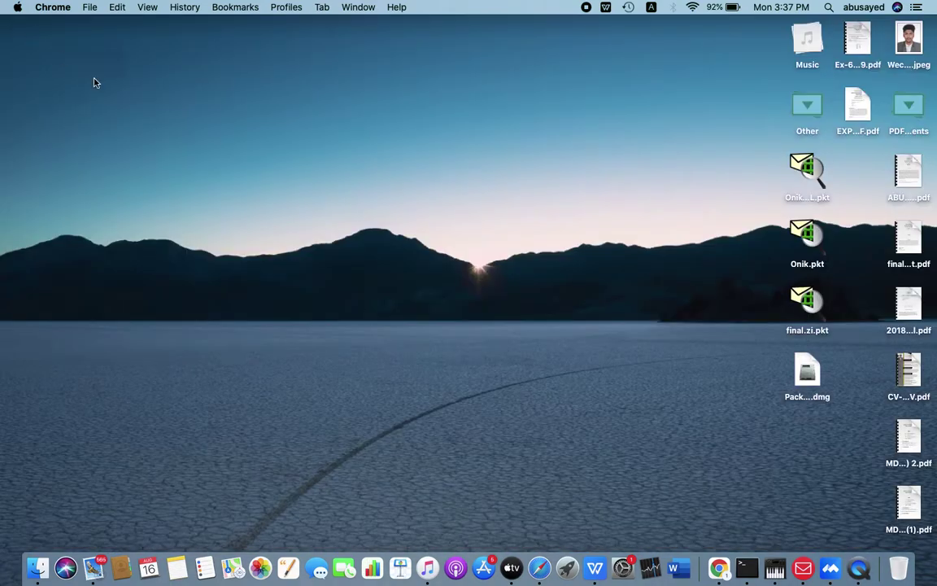
click(567, 562)
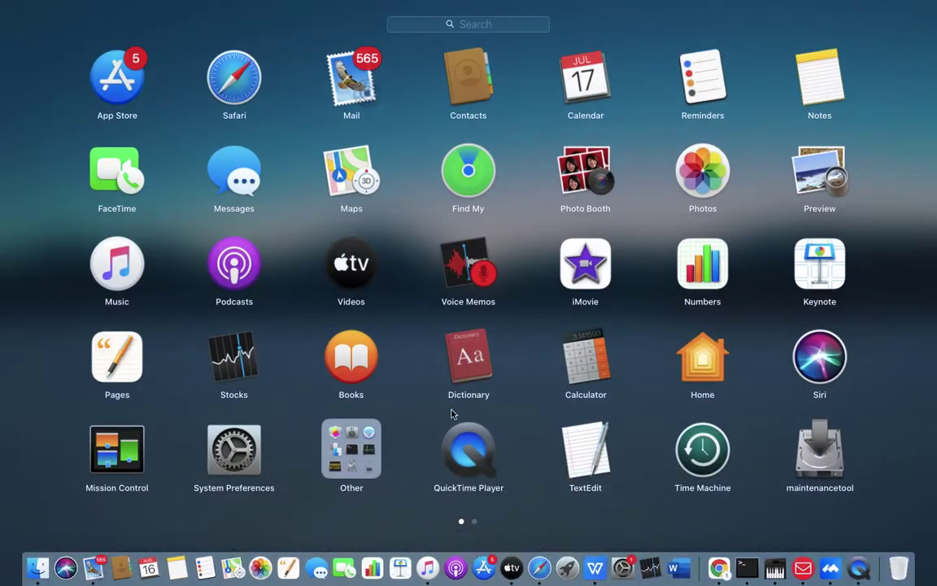
scroll(742, 450, right, 2)
click(589, 449)
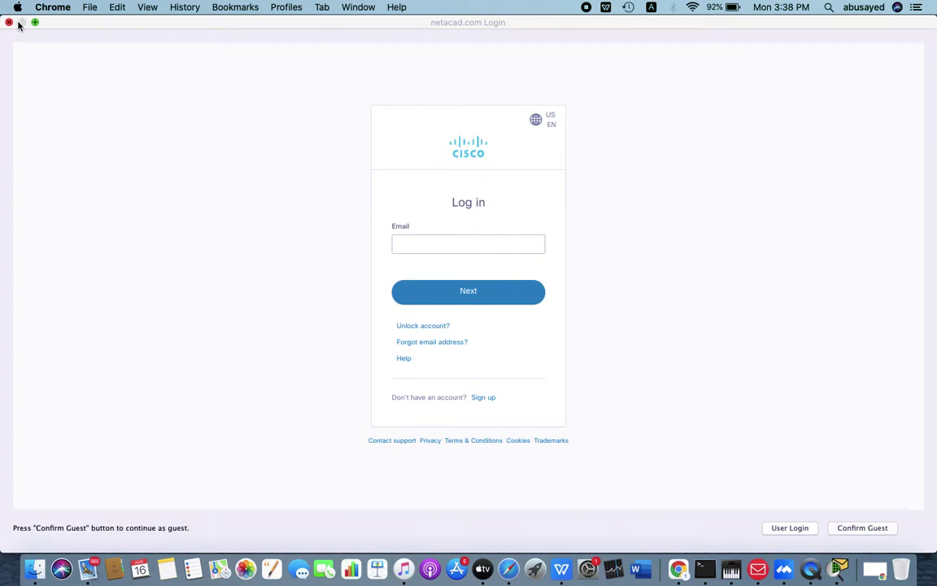
click(843, 529)
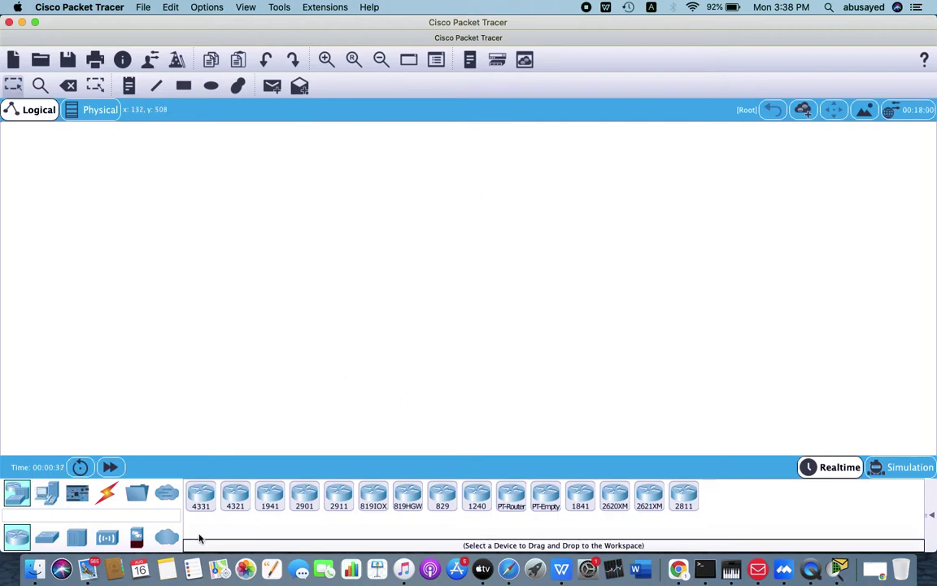
Place the ISR4321 router, then a PC, a laptop and a server below it
click(309, 267)
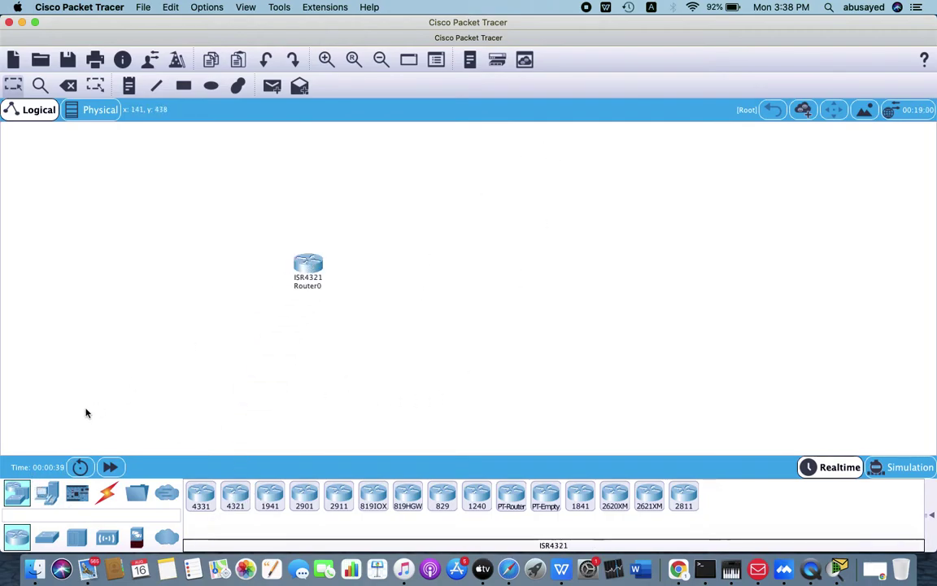
click(46, 493)
click(218, 506)
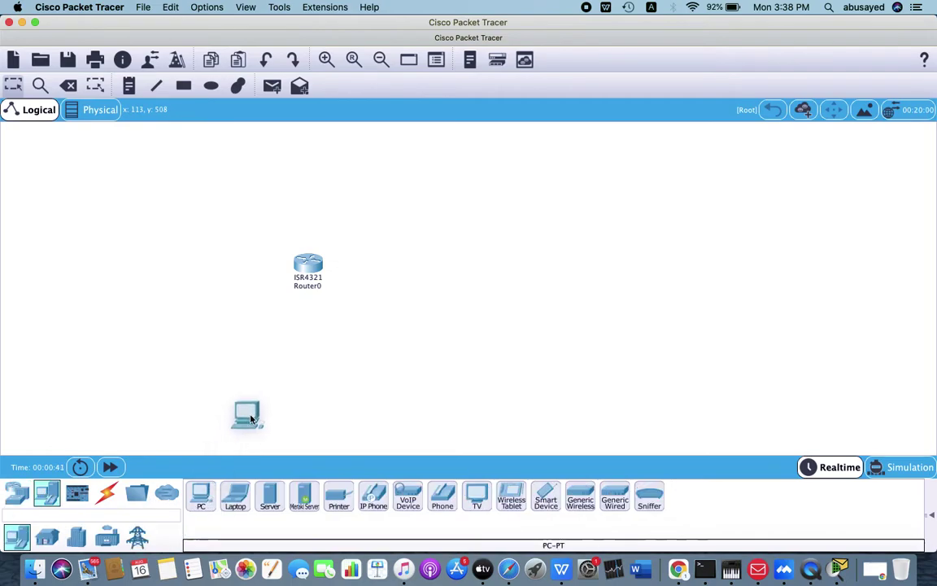
click(255, 404)
click(236, 496)
click(327, 422)
click(277, 506)
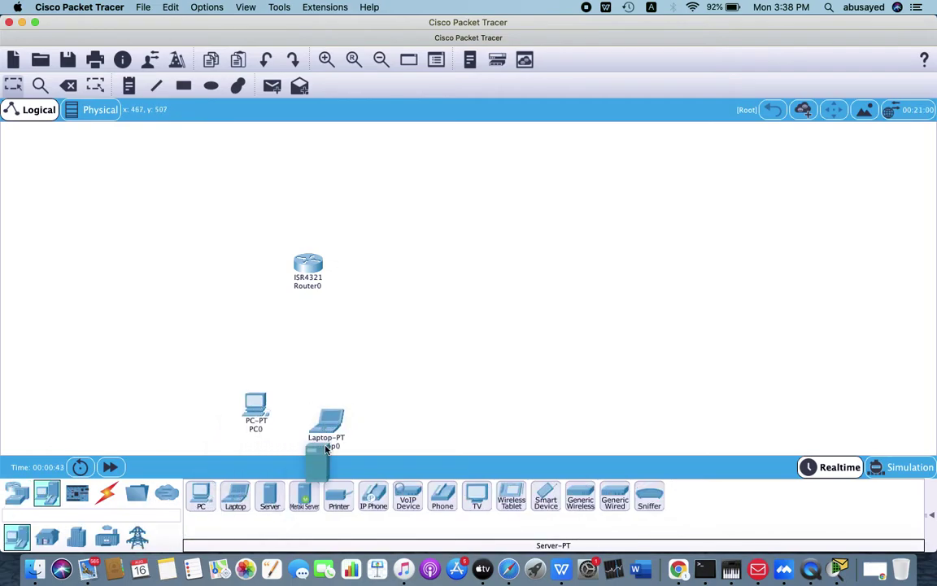
click(410, 389)
Cable PC0 and Laptop0 to Router0 using Automatic connection
click(96, 497)
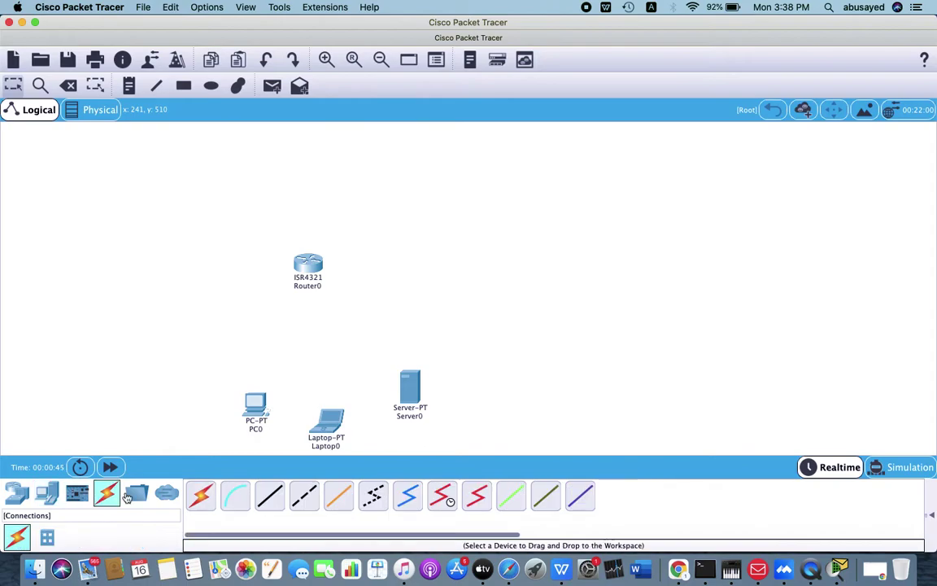
click(201, 495)
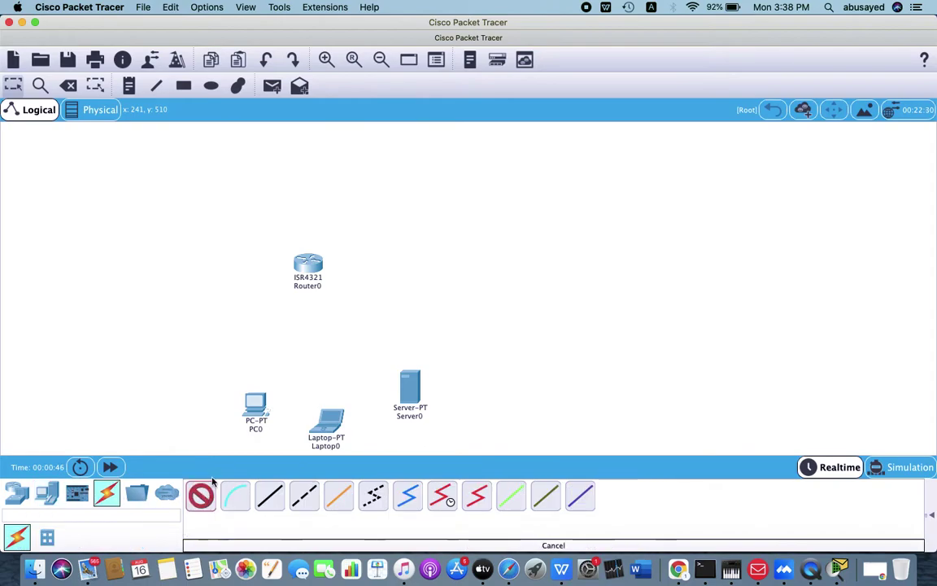
click(258, 403)
click(308, 275)
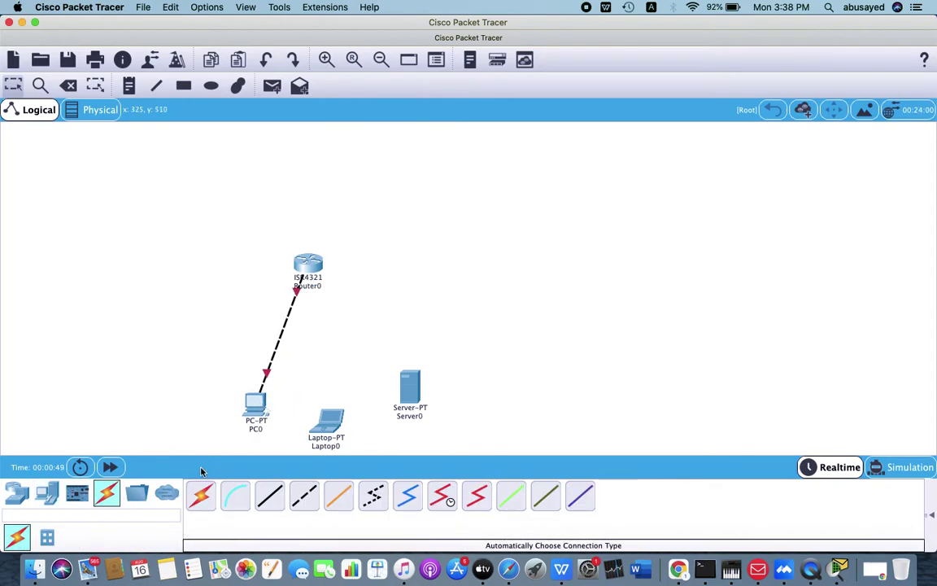
click(205, 500)
click(332, 422)
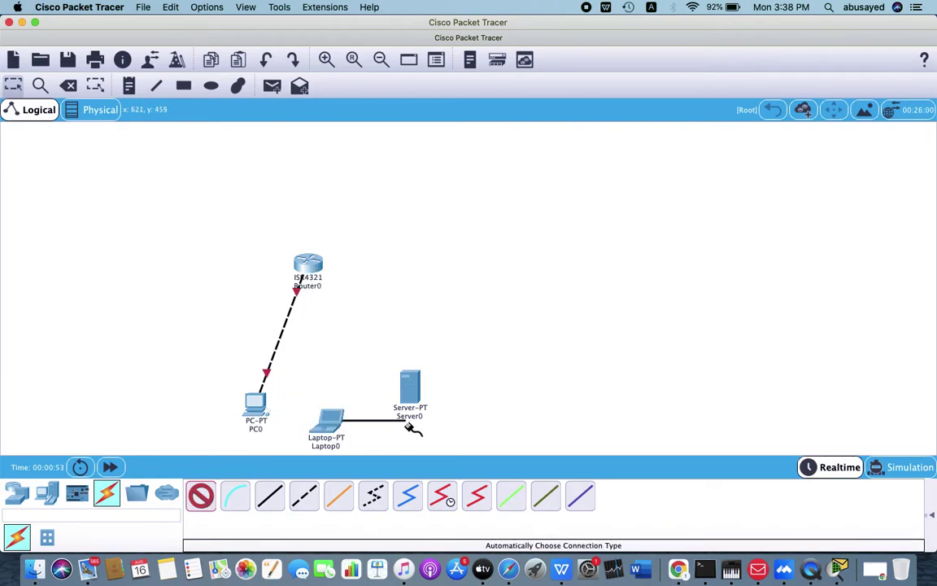
click(309, 271)
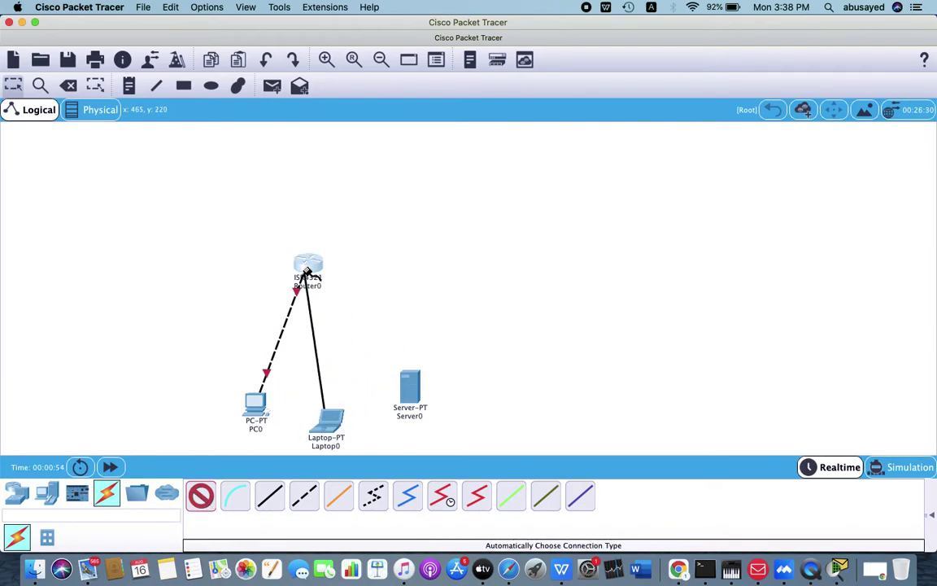
click(47, 493)
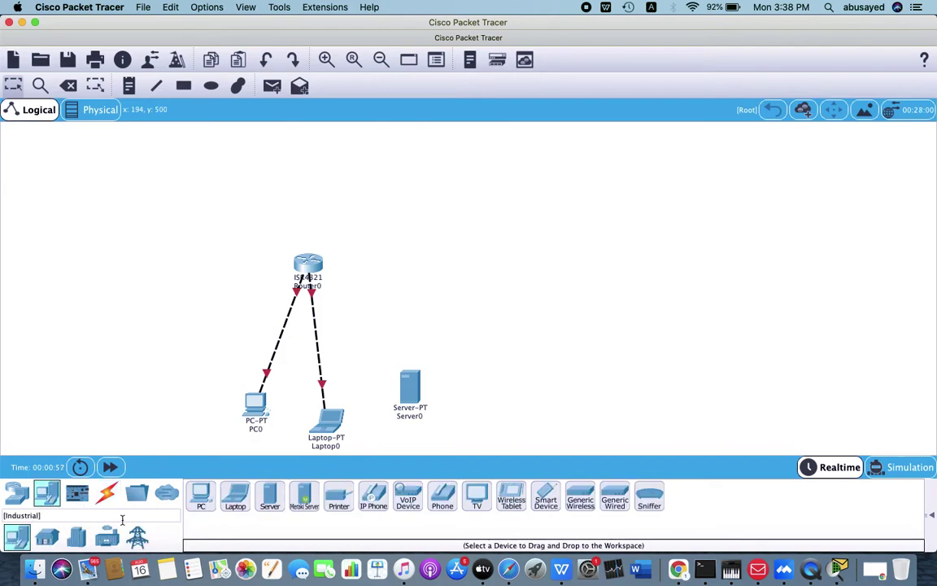
Place a 2960 switch between the router and the end devices
click(47, 537)
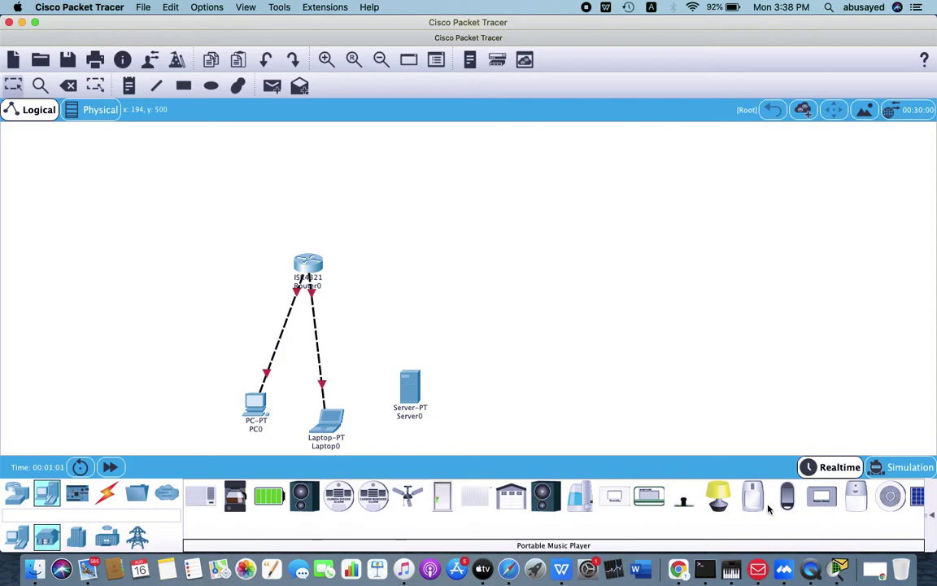
click(77, 493)
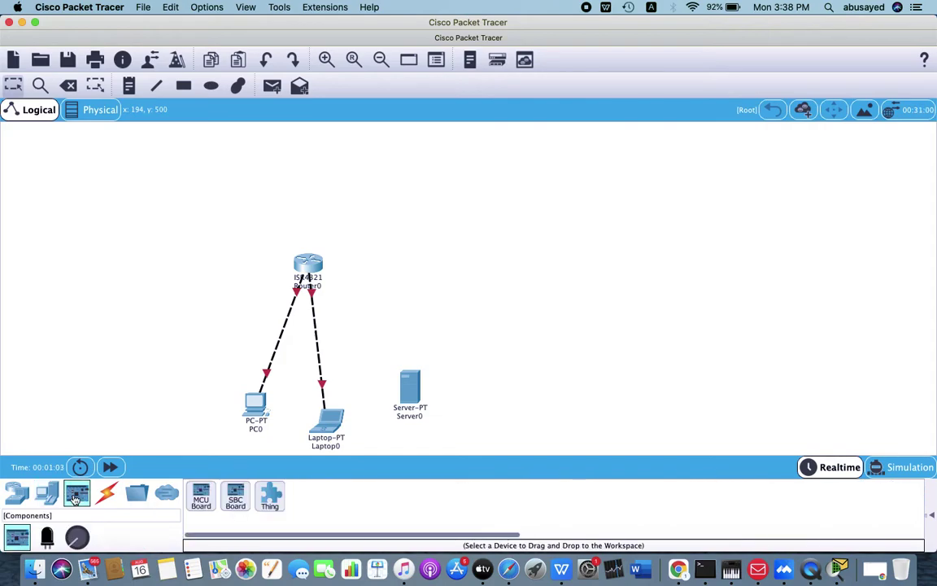
click(19, 496)
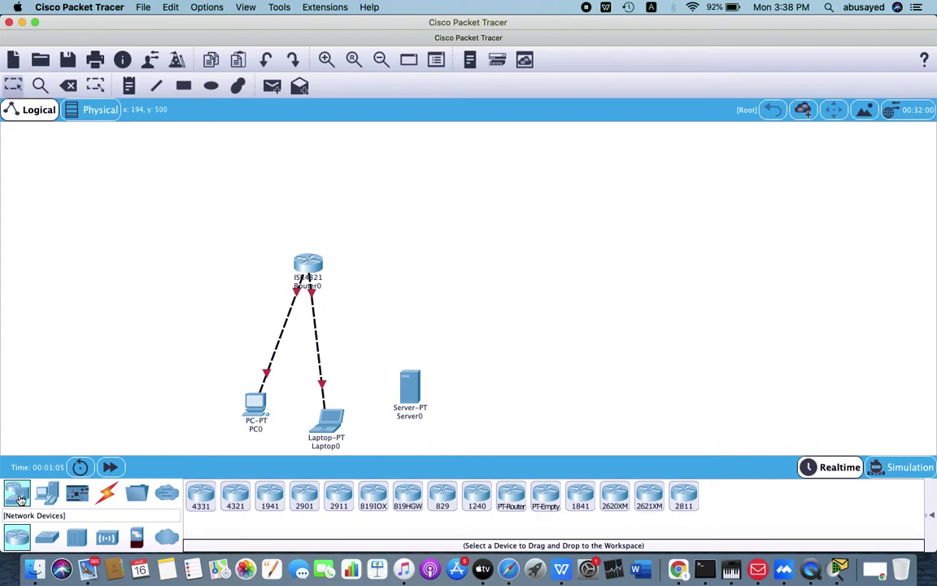
click(46, 537)
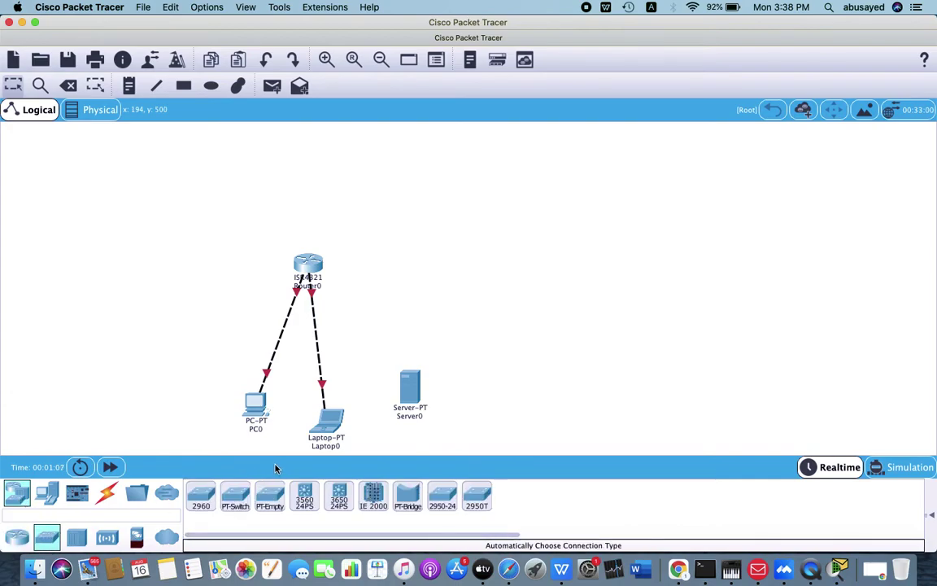
click(201, 495)
click(363, 334)
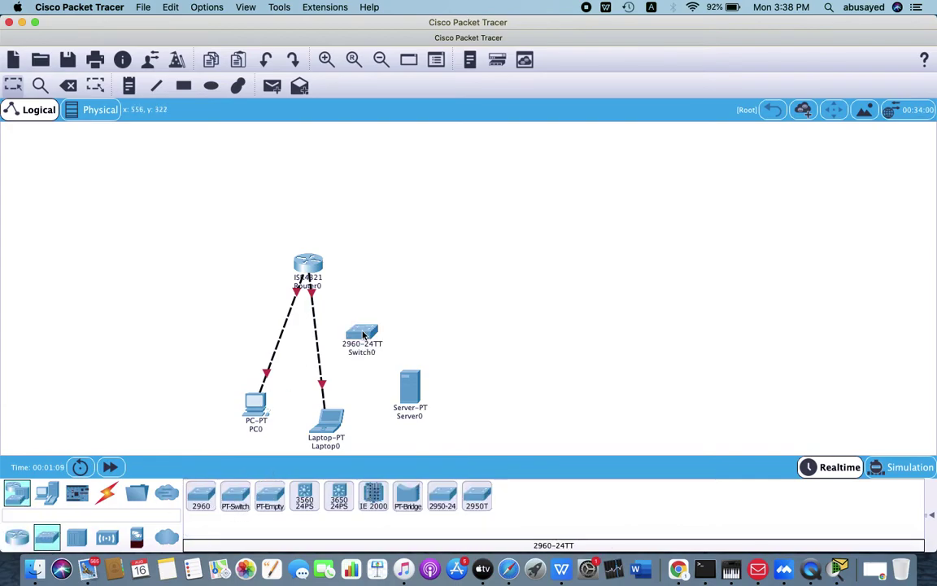
Delete the Router0–Laptop0 and Router0–PC0 cables
click(69, 86)
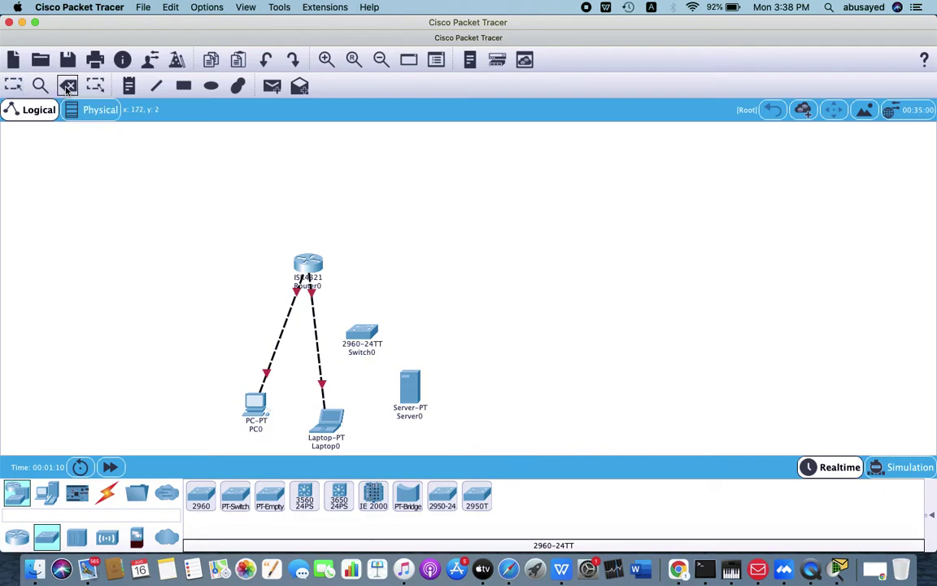
click(316, 334)
click(285, 325)
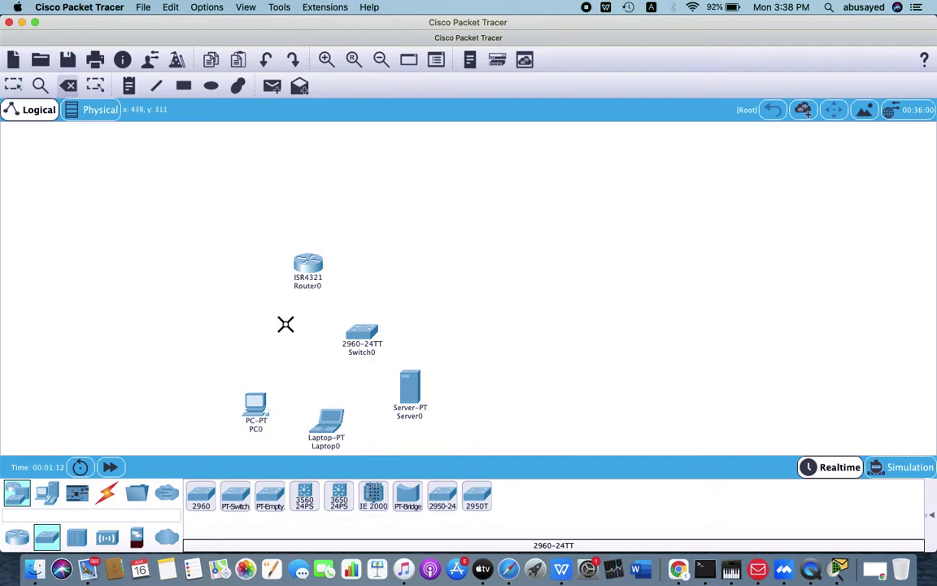
Connect PC0 and Laptop0 to Switch0 with automatic cables
click(13, 85)
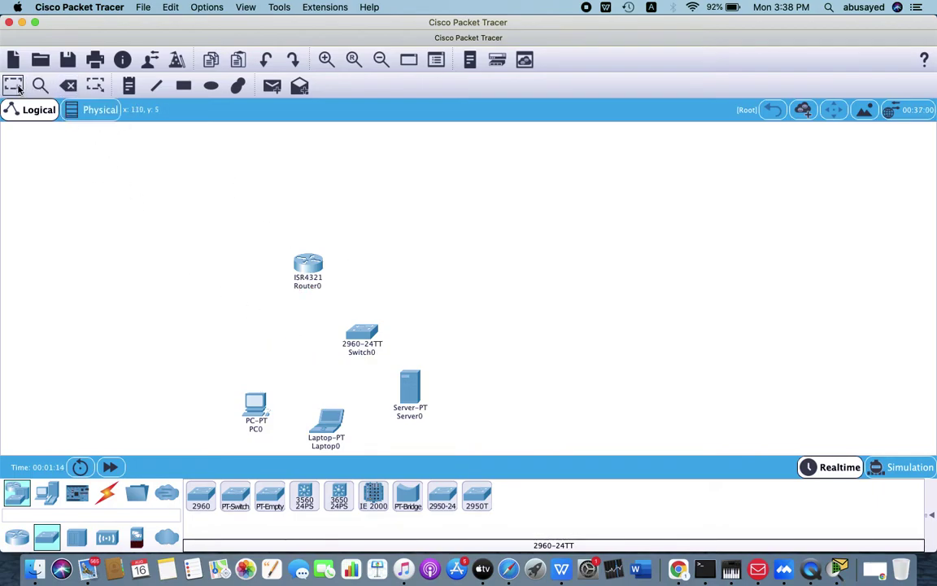
click(107, 494)
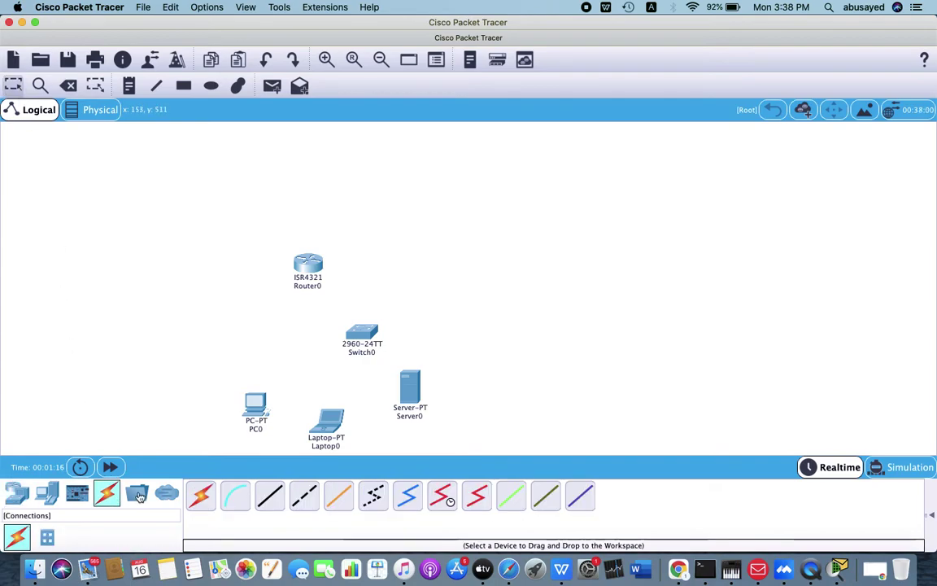
click(200, 495)
click(263, 405)
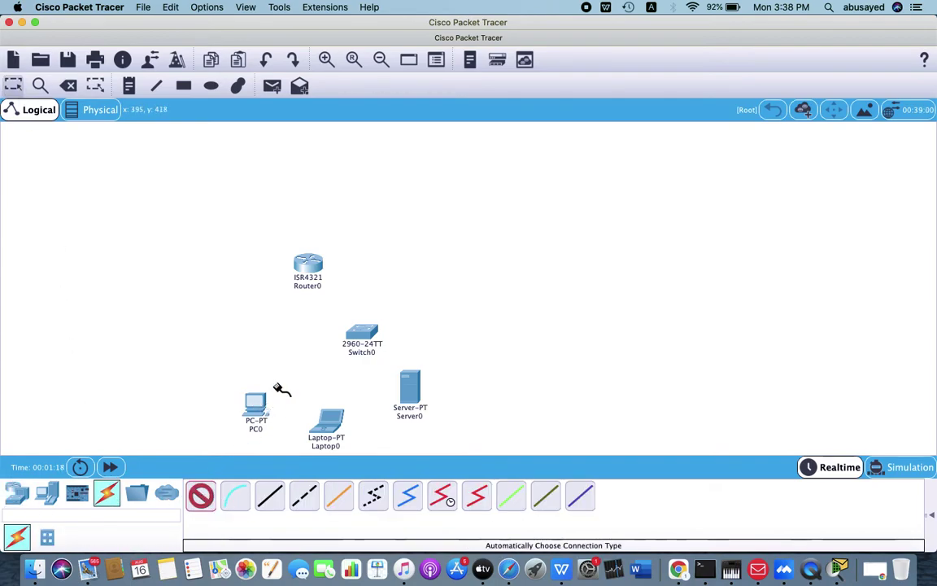
click(361, 339)
click(200, 495)
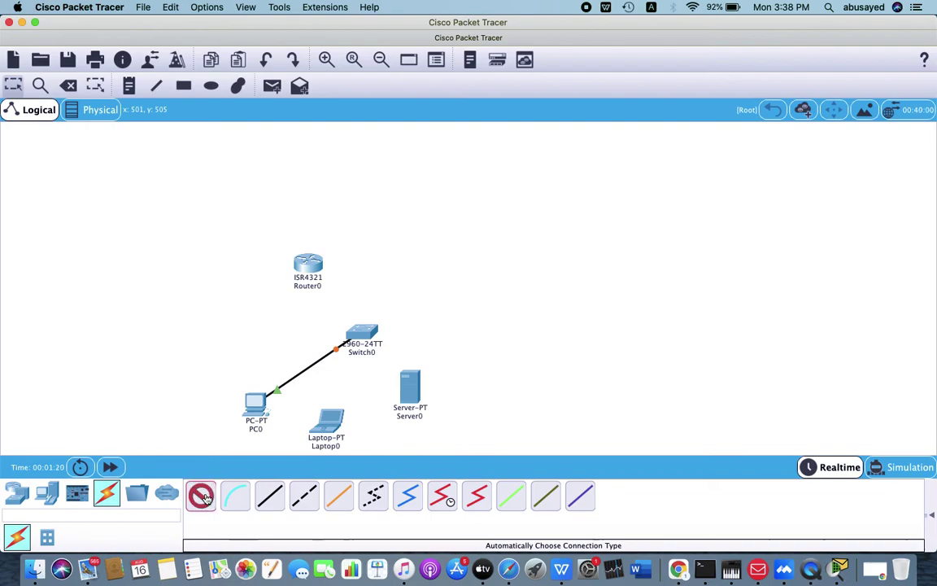
click(327, 423)
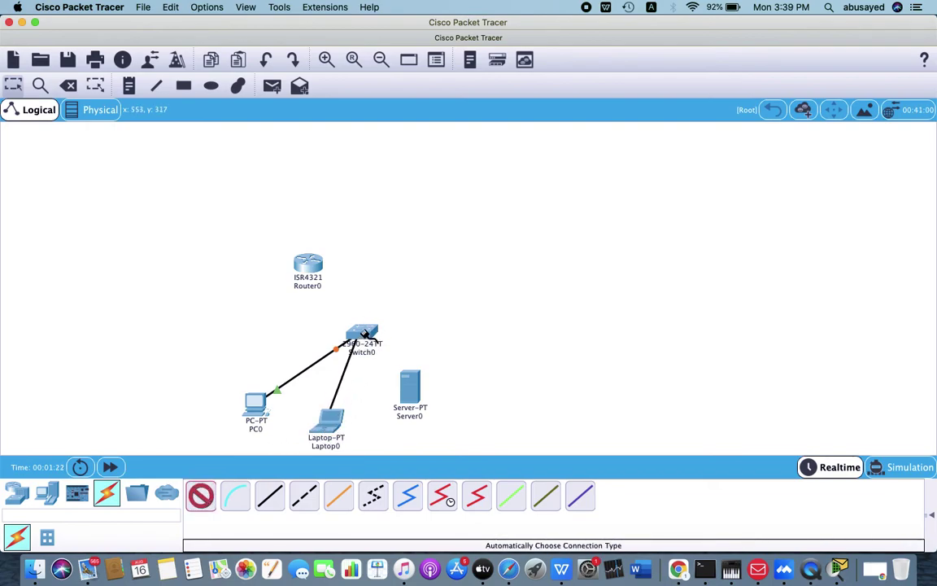
click(362, 334)
Connect Server0 and Router0 to Switch0 with automatic cables
click(200, 494)
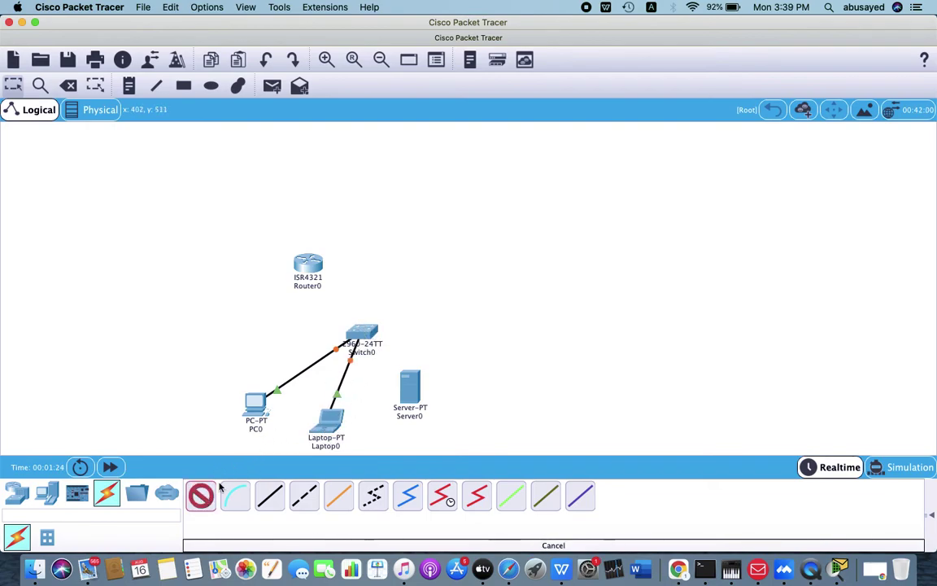
click(411, 389)
click(358, 334)
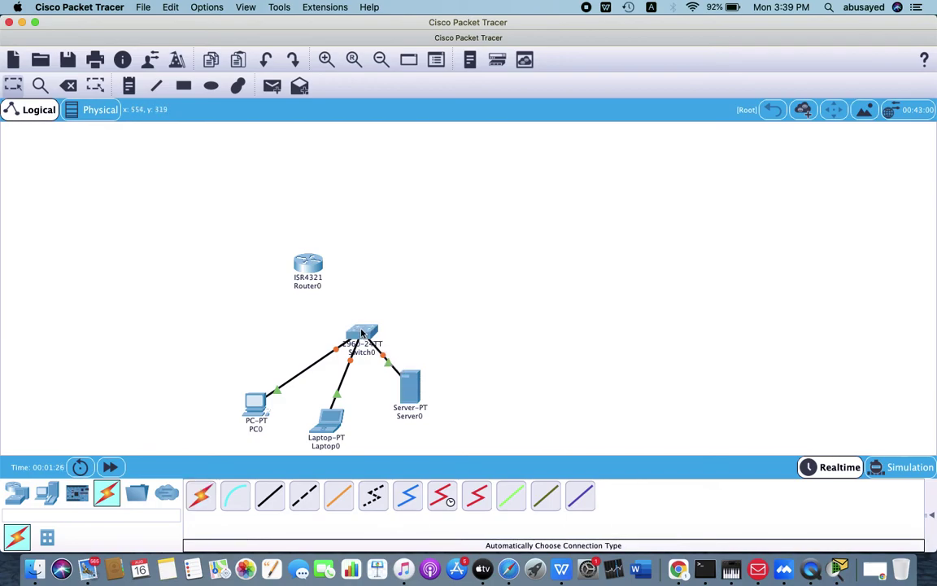
click(200, 496)
click(359, 332)
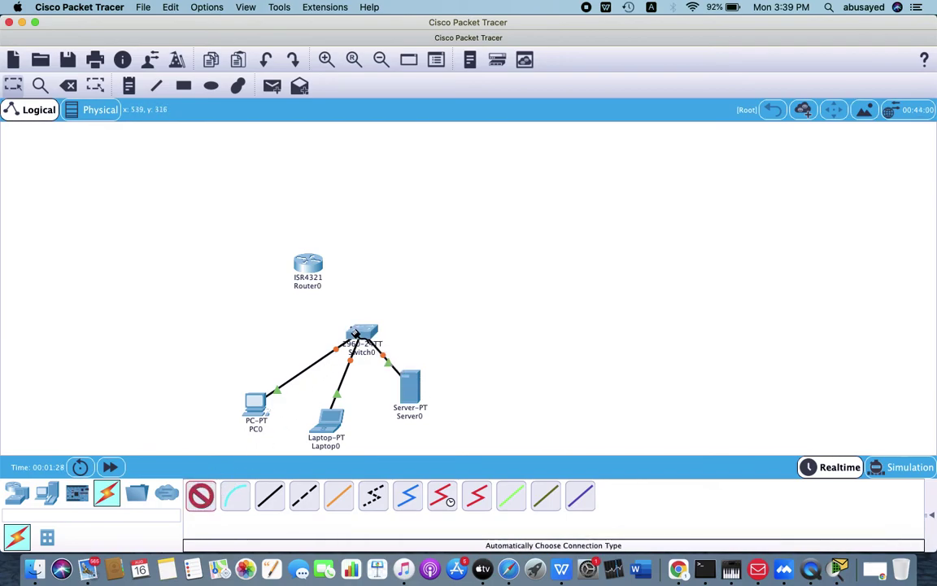
click(314, 266)
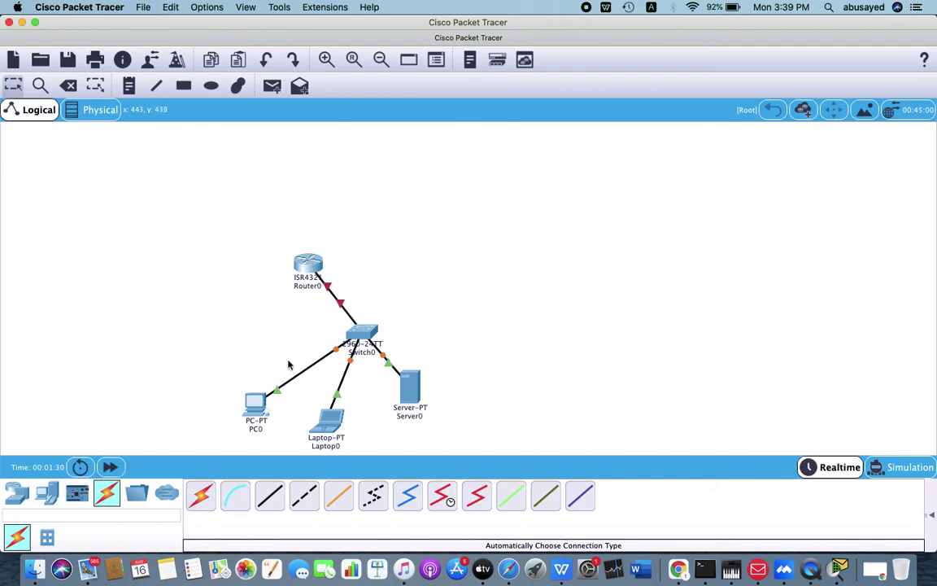